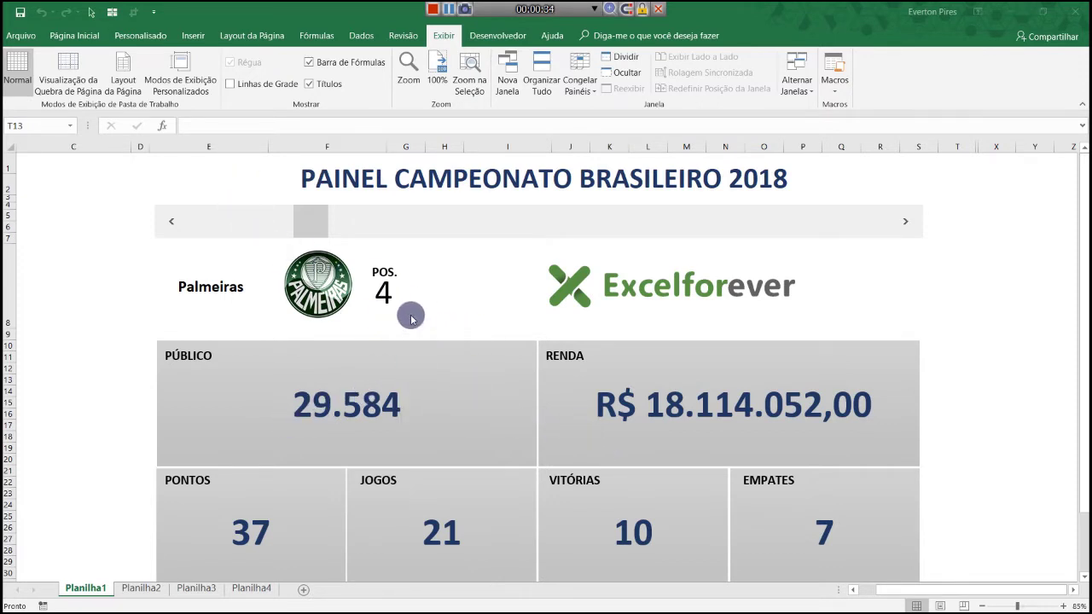
# - Cycle the dashboard through the teams, then return it to Palmeiras
pyautogui.click(909, 223)
pyautogui.click(907, 224)
pyautogui.click(908, 224)
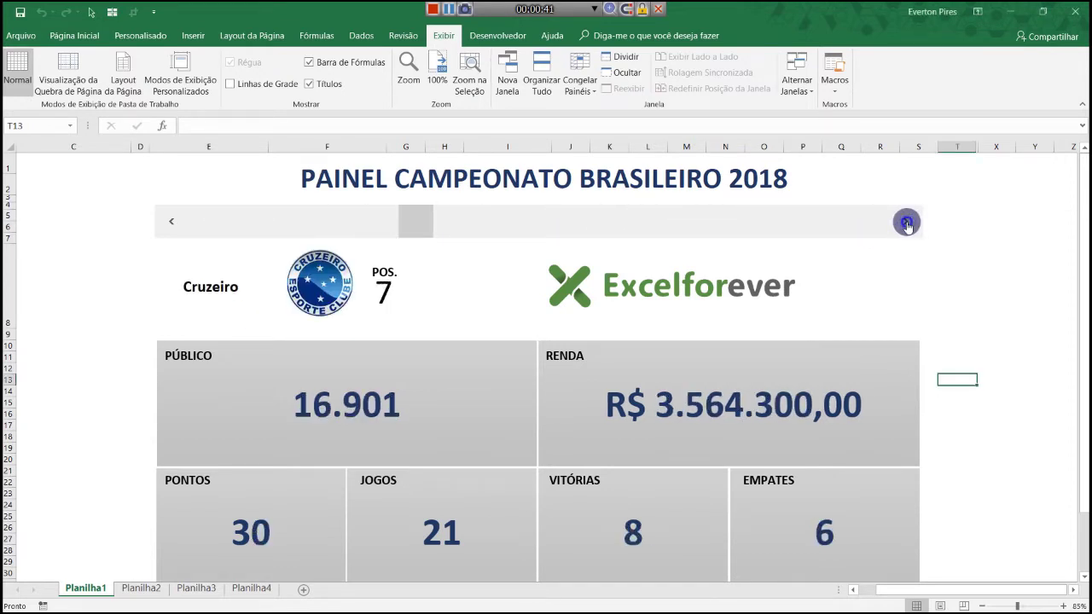
pyautogui.click(908, 226)
pyautogui.scroll(-2, 750, 316)
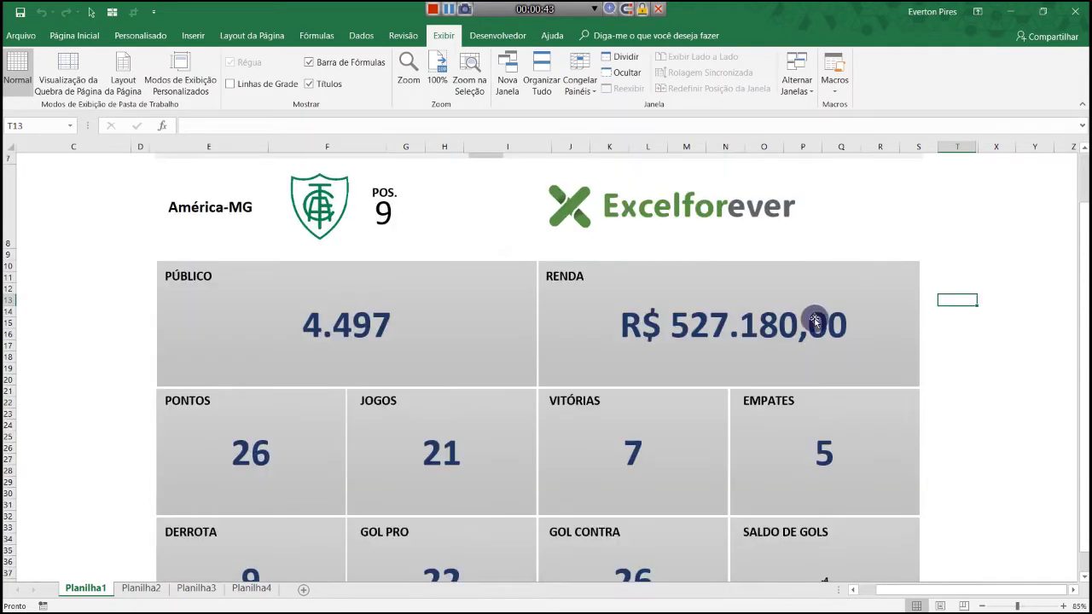
pyautogui.scroll(-1, 733, 317)
pyautogui.scroll(-2, 708, 324)
pyautogui.scroll(4, 704, 327)
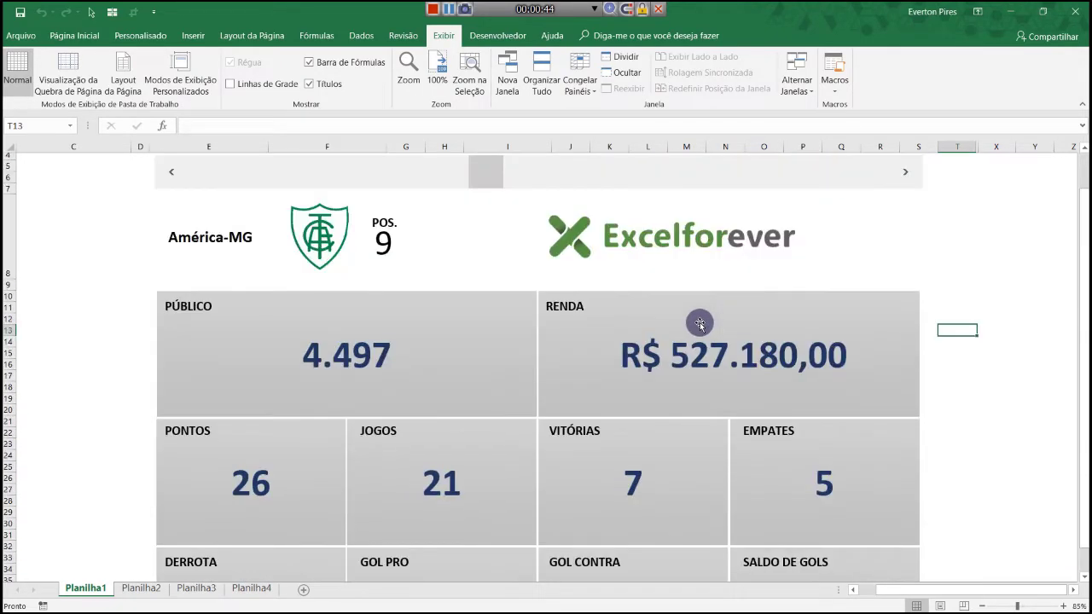
pyautogui.scroll(1, 699, 333)
pyautogui.click(900, 227)
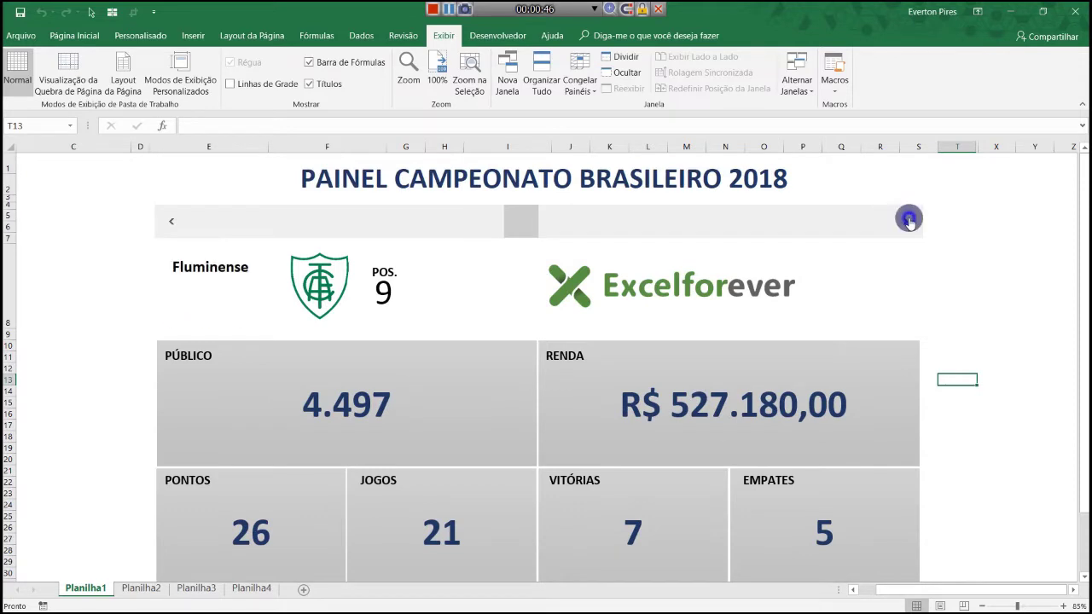
pyautogui.click(903, 224)
pyautogui.click(904, 224)
pyautogui.moveTo(163, 224); pyautogui.dragTo(173, 224)
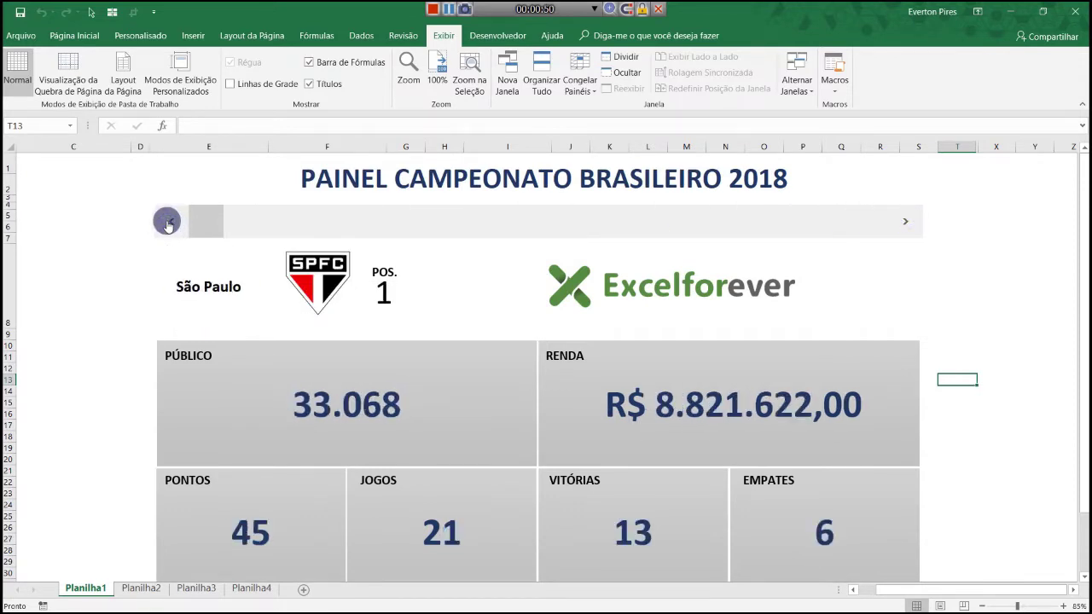
pyautogui.click(902, 225)
pyautogui.click(904, 224)
pyautogui.click(906, 223)
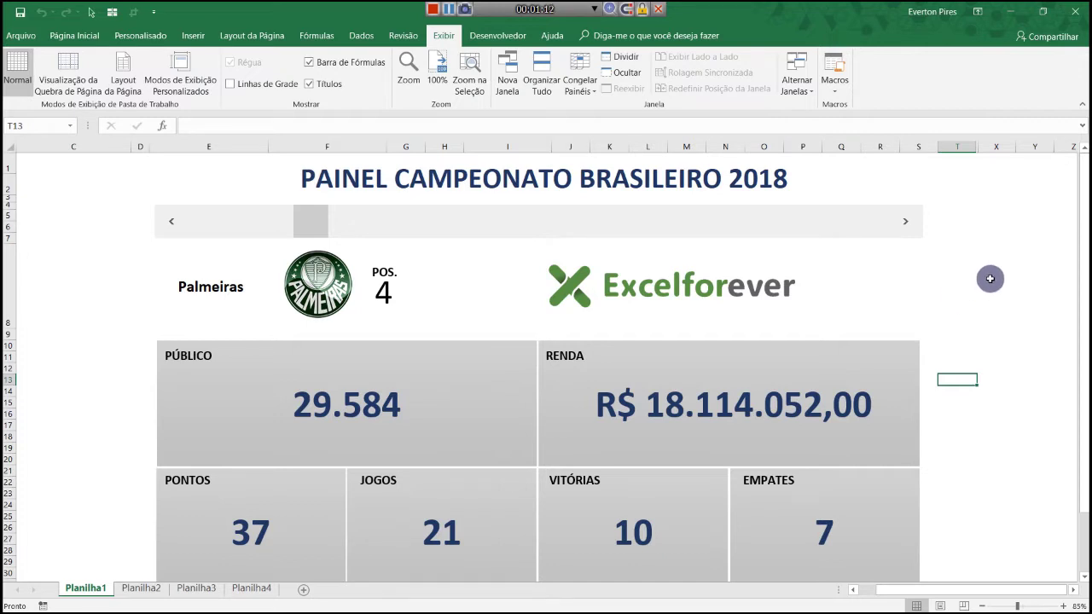
# - Uncheck Títulos and Barra de Fórmulas to hide the headings and formula bar
pyautogui.click(989, 279)
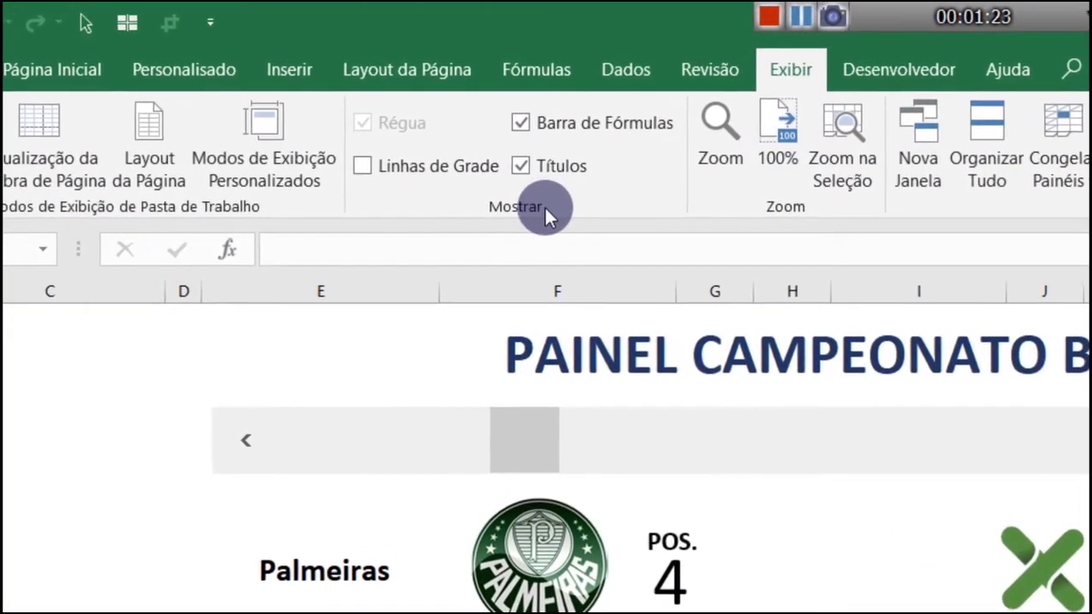
pyautogui.click(521, 166)
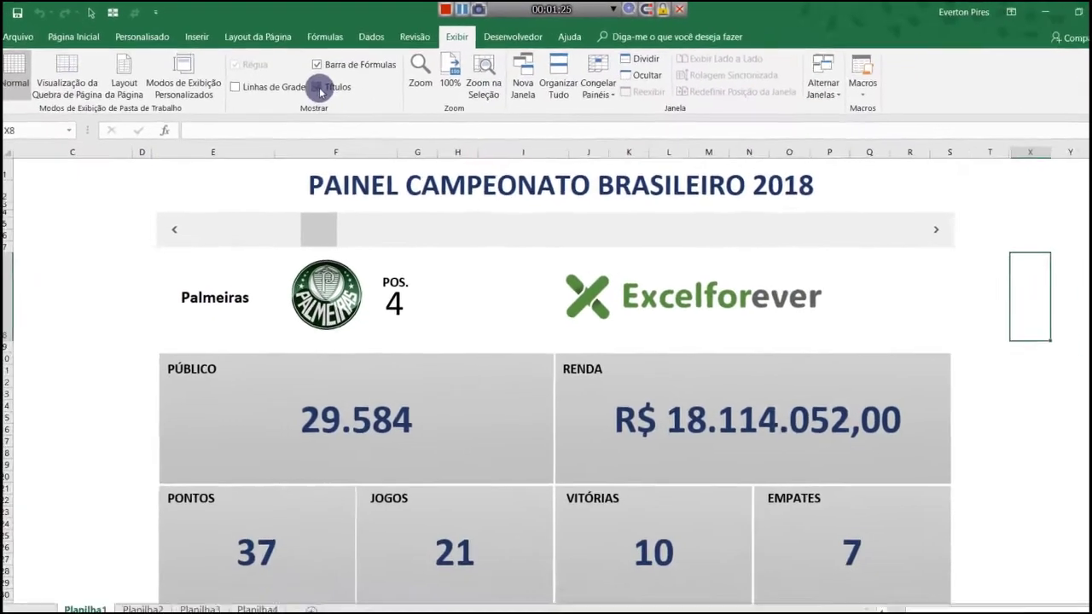
pyautogui.click(309, 62)
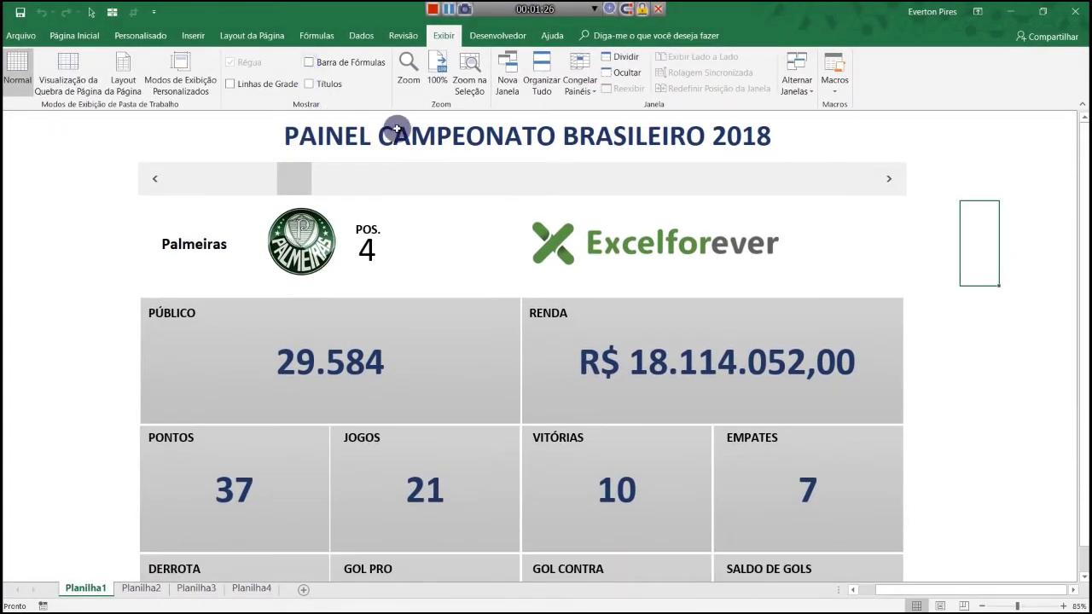
pyautogui.click(1013, 346)
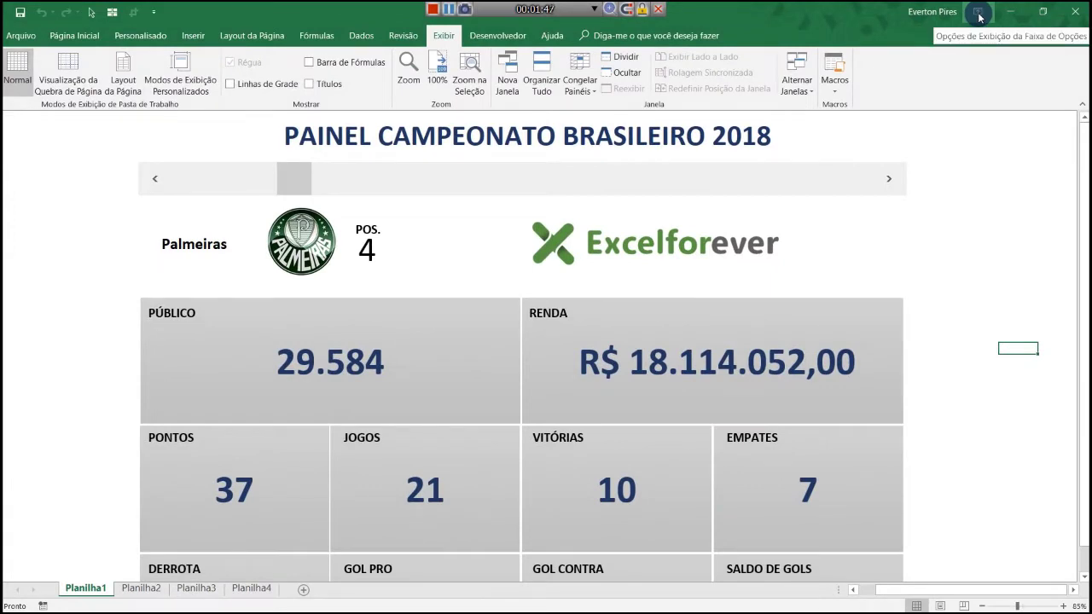
# - Set the ribbon to Ocultar a Faixa de Opções Automaticamente so the Palmeiras dashboard fills the window
pyautogui.click(978, 14)
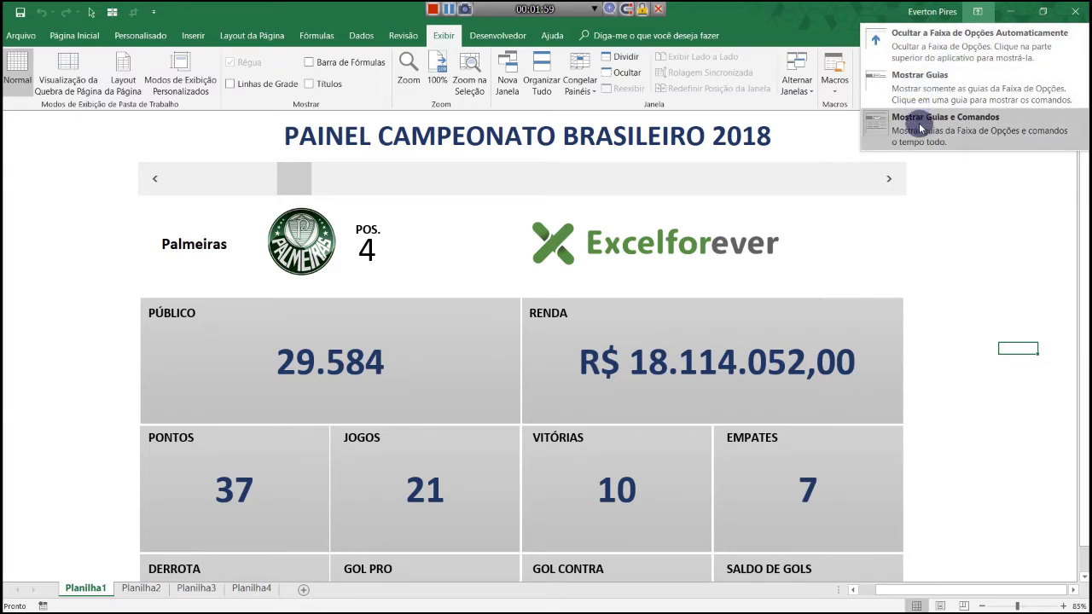
pyautogui.click(918, 48)
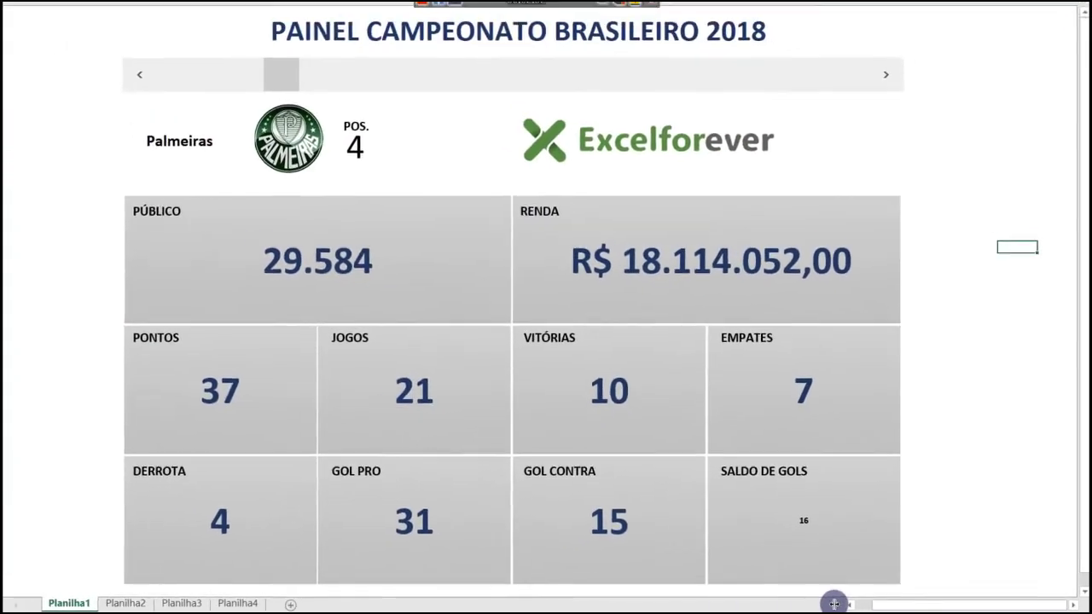
pyautogui.moveTo(838, 604); pyautogui.dragTo(5, 594)
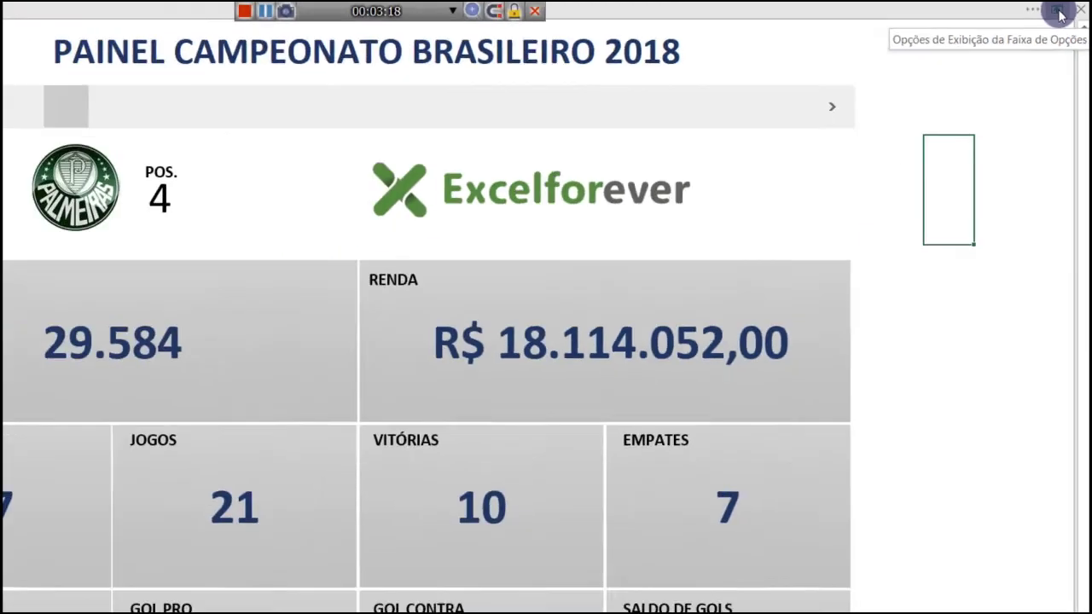
pyautogui.click(1042, 15)
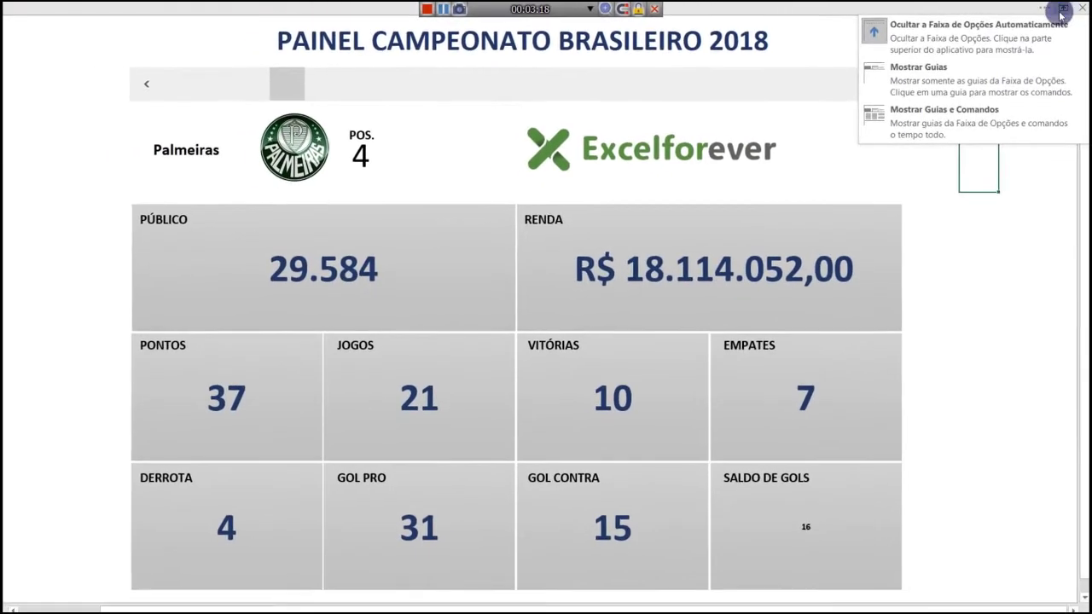
# - Restore the full ribbon with Mostrar Guias e Comandos
pyautogui.click(930, 71)
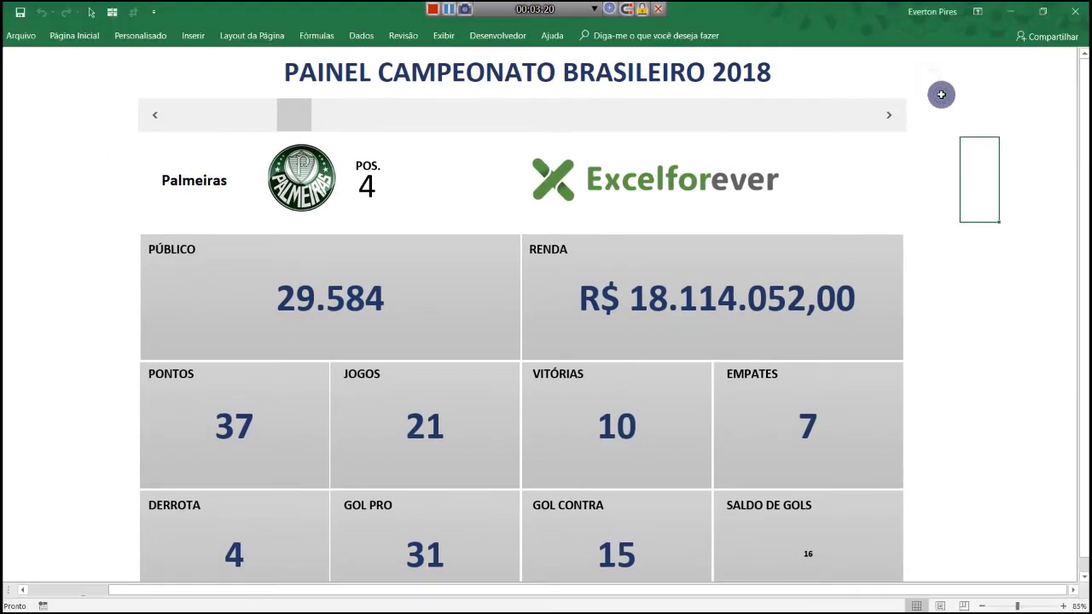
pyautogui.click(977, 11)
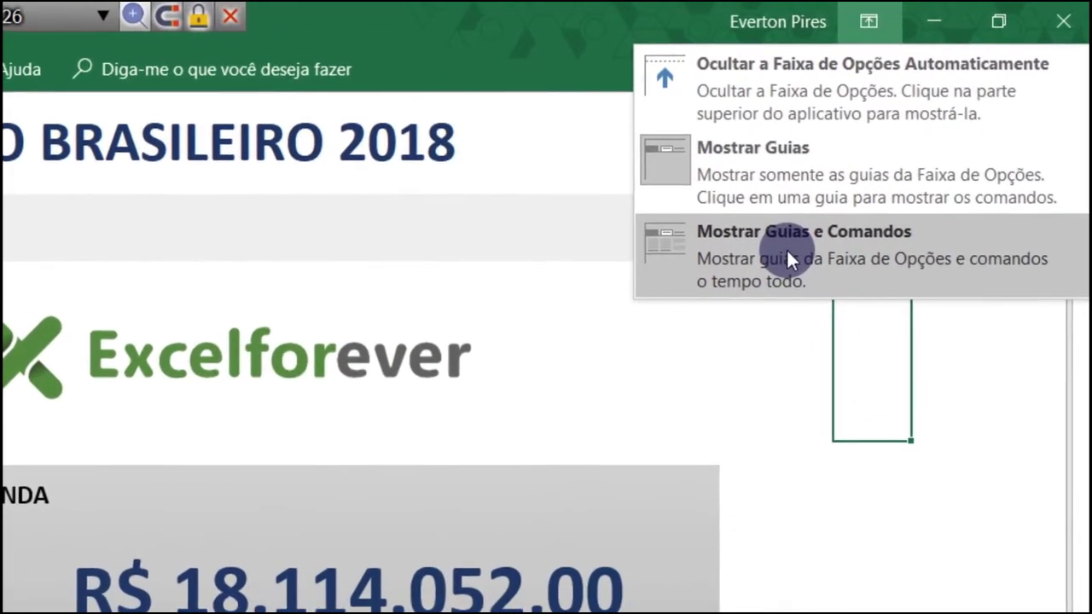
pyautogui.click(938, 129)
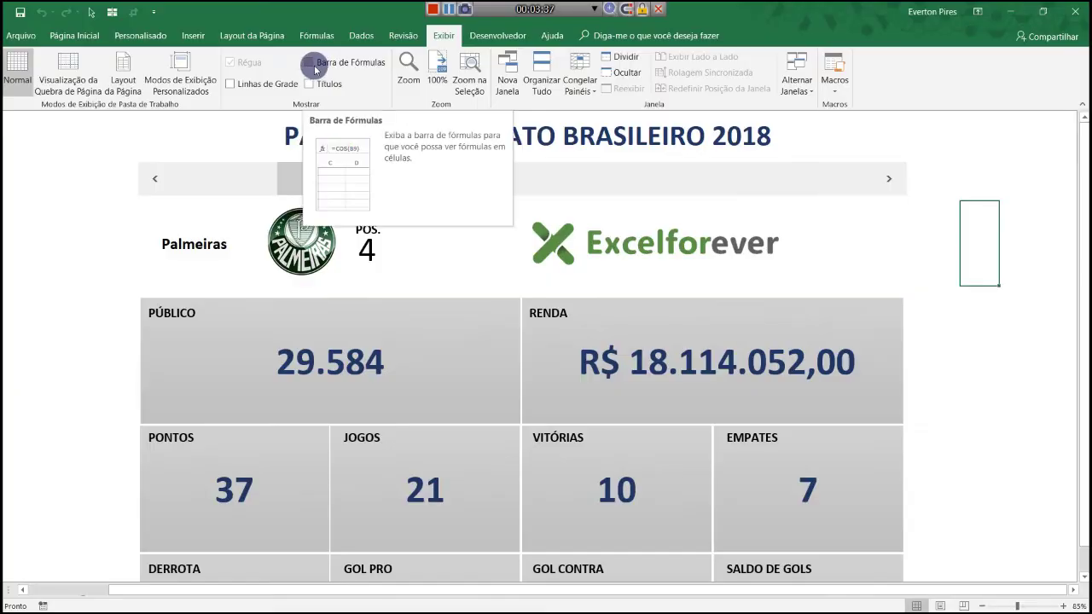
# - Re-check Barra de Fórmulas and Títulos, leaving empty cell Y4 selected
pyautogui.click(309, 64)
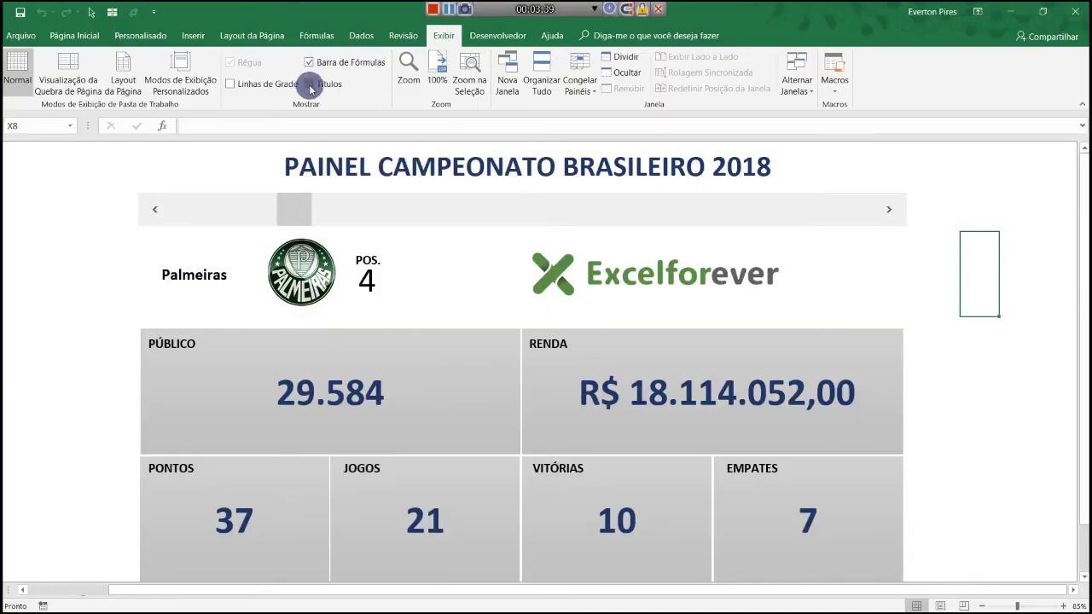
pyautogui.click(309, 84)
pyautogui.click(1041, 209)
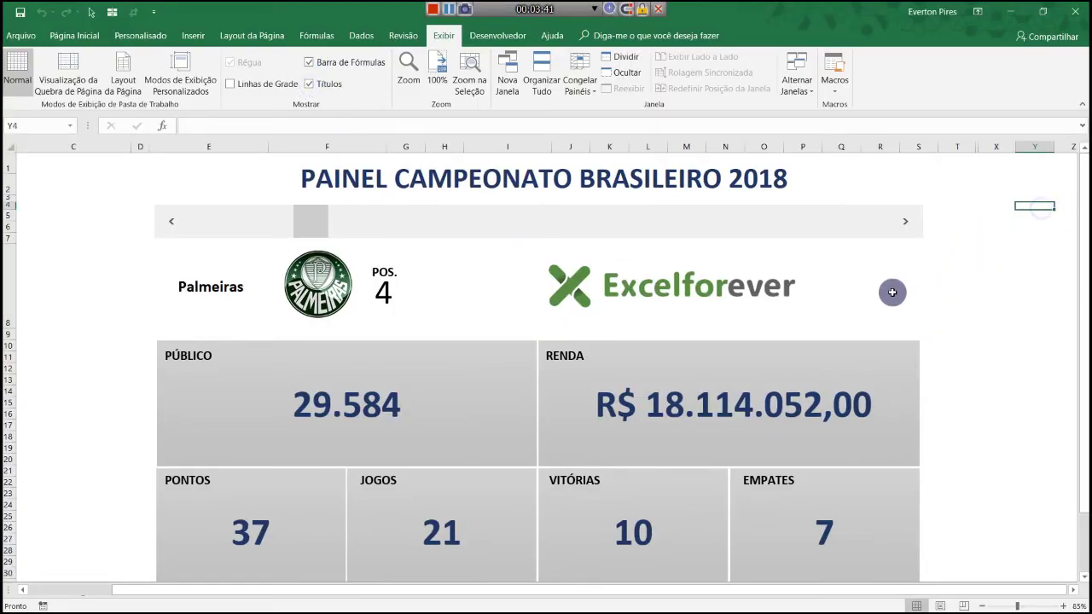